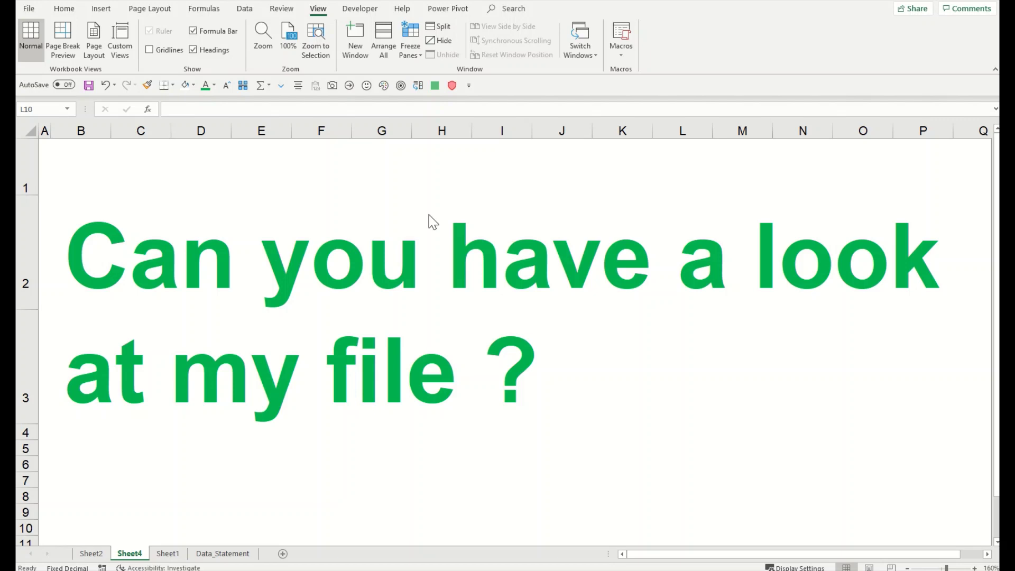
Open the Review tab and go to Sheet2, which holds the Count of Column 2 pivot table.
{"action": "left_click", "coordinate": [286, 11]}
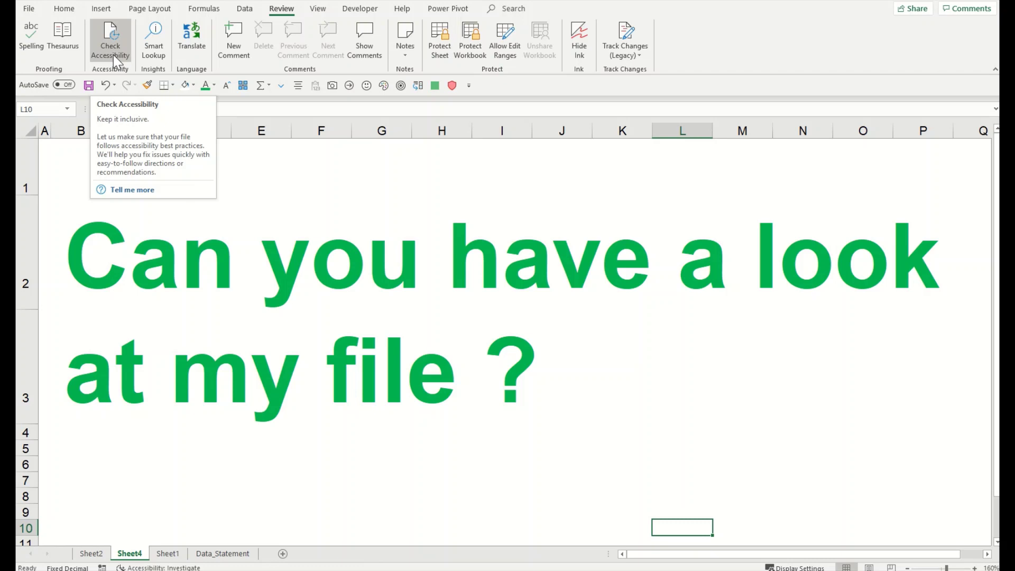
{"action": "left_click", "coordinate": [106, 554]}
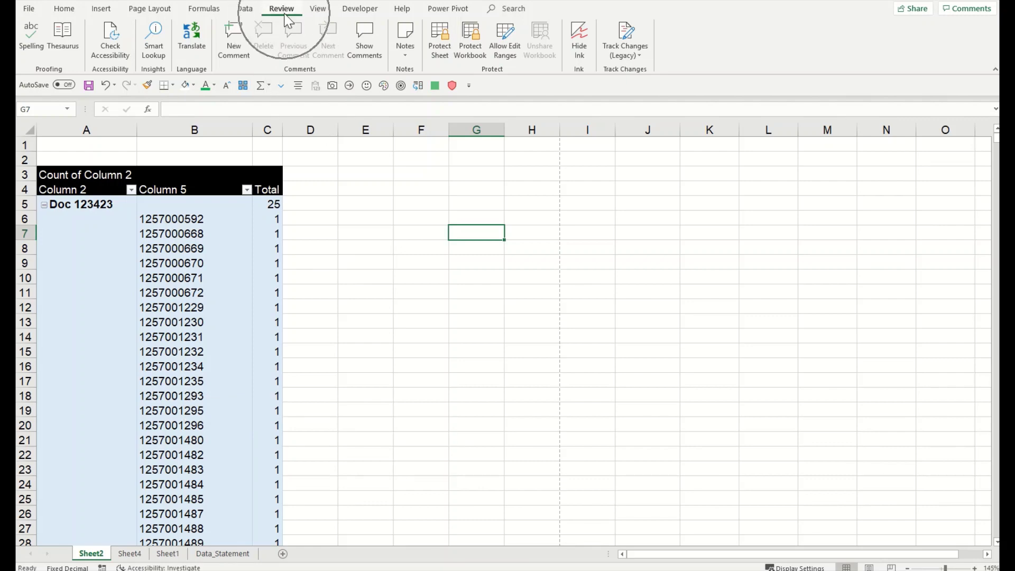
Run Check Accessibility and widen the Accessibility Checker pane to read its warnings.
{"action": "left_click", "coordinate": [101, 58]}
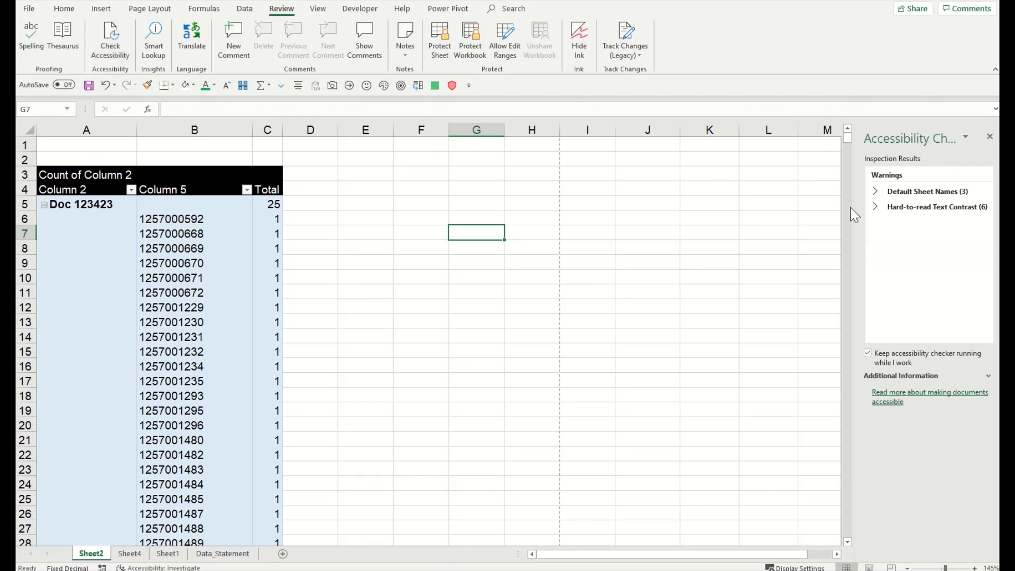
{"action": "left_click_drag", "start_coordinate": [850, 206], "coordinate": [765, 202]}
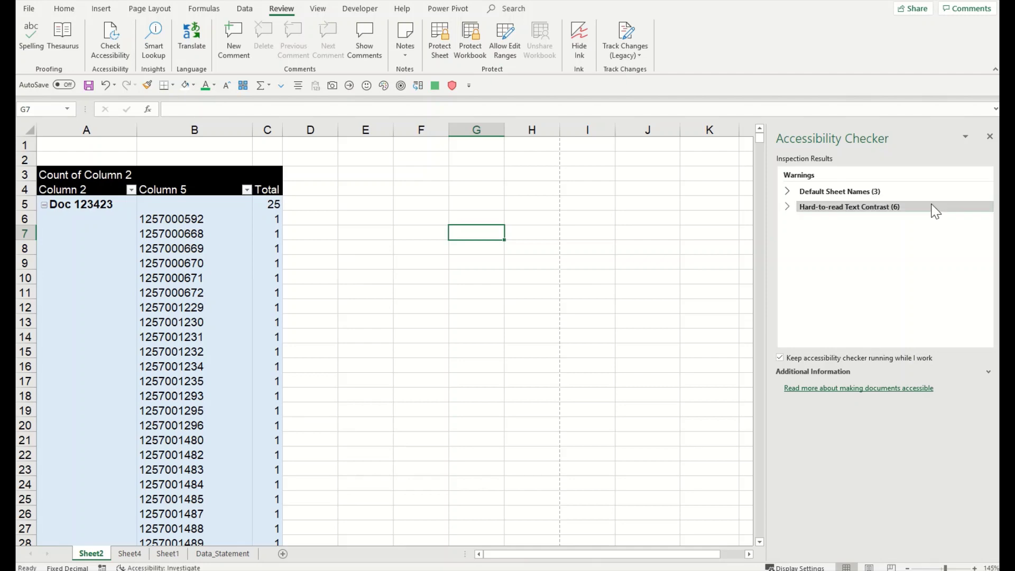
Expand Default Sheet Names and select Sheet2 to read its Why Fix and Steps To Fix guidance.
{"action": "left_click", "coordinate": [818, 192]}
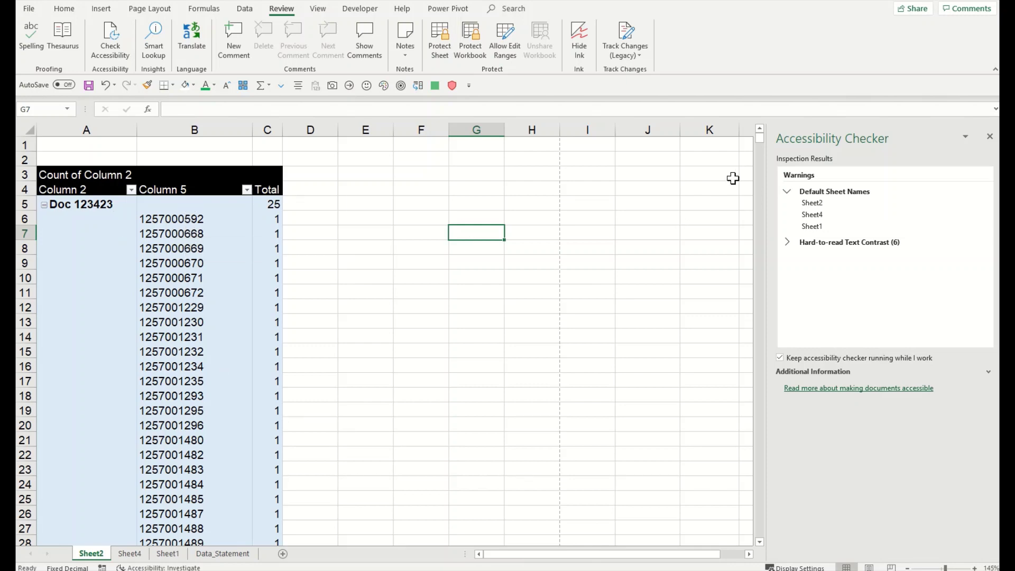
{"action": "left_click", "coordinate": [827, 202]}
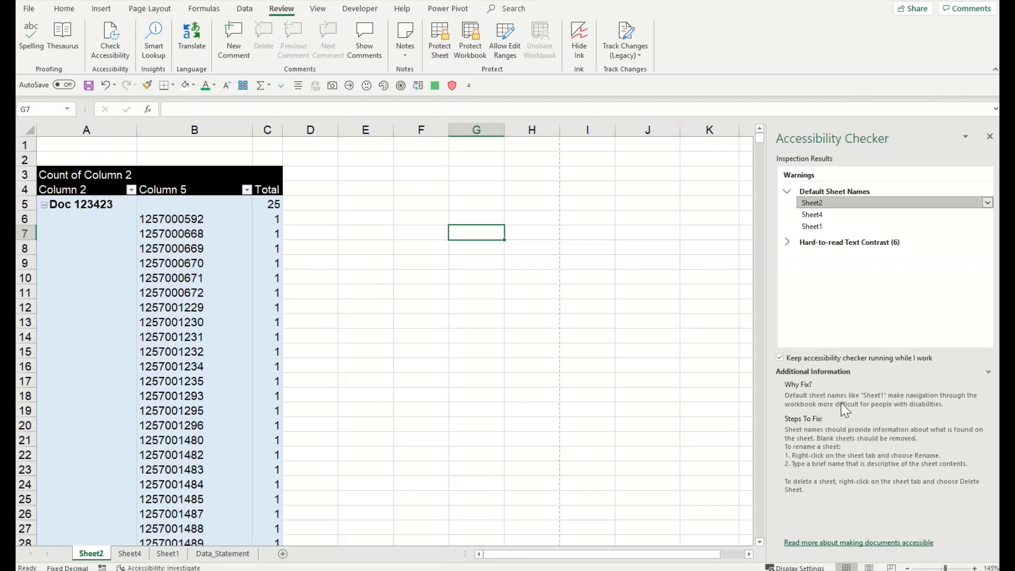
{"action": "left_click", "coordinate": [801, 425]}
Rename Sheet2 to 'Sales' from its Default Sheet Names warning.
{"action": "left_click", "coordinate": [989, 203]}
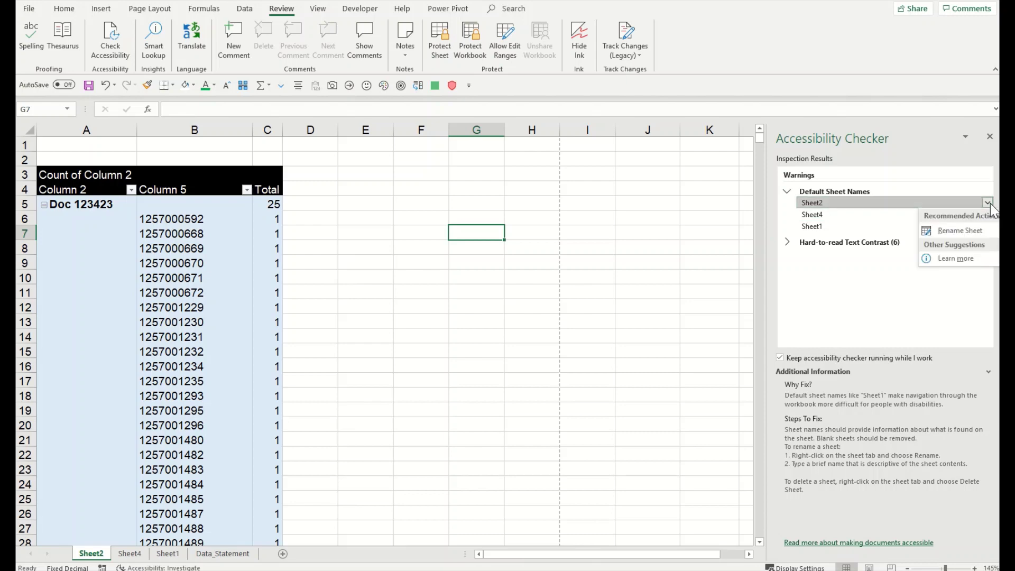
{"action": "left_click", "coordinate": [968, 232]}
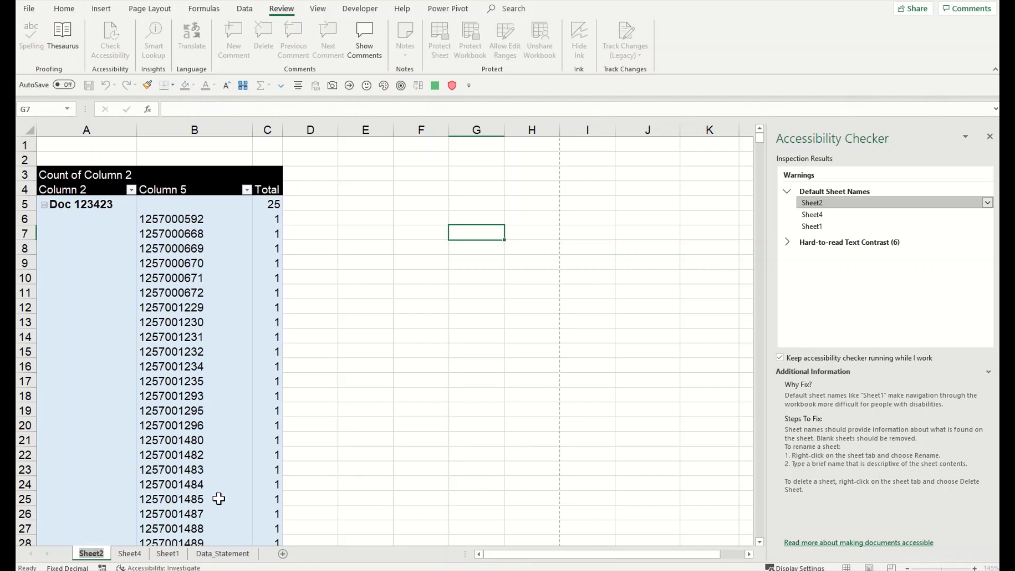
{"action": "type", "text": "Salese"}
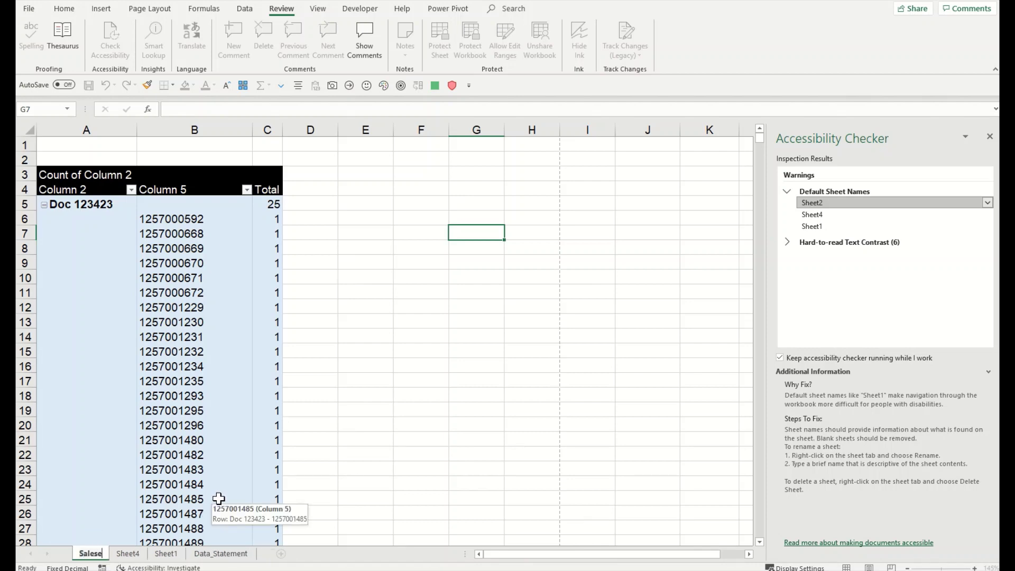
{"action": "key", "text": "BackSpace"}
{"action": "left_click", "coordinate": [312, 354]}
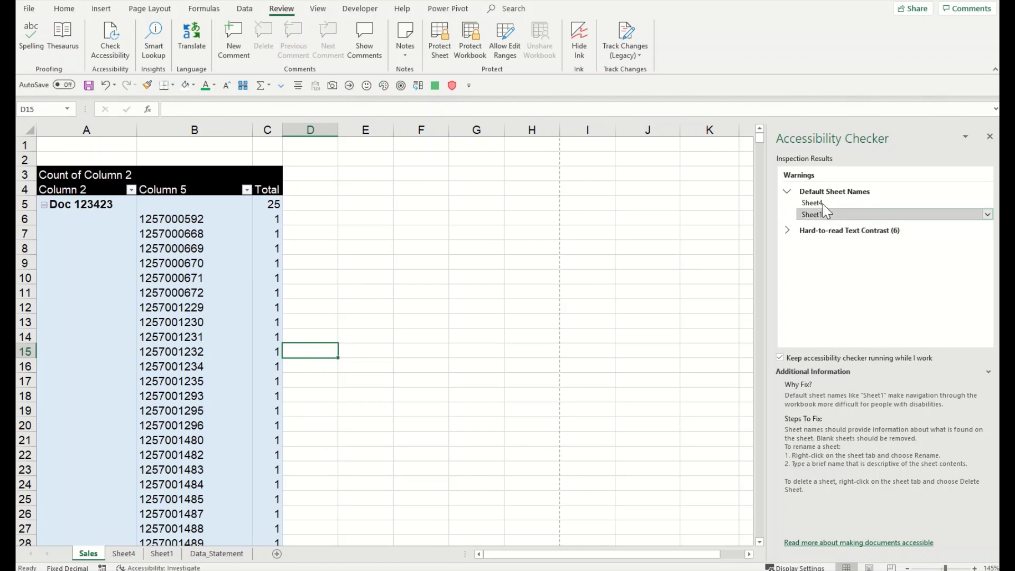
Rename Sheet4 to 'Title'.
{"action": "left_click", "coordinate": [987, 203]}
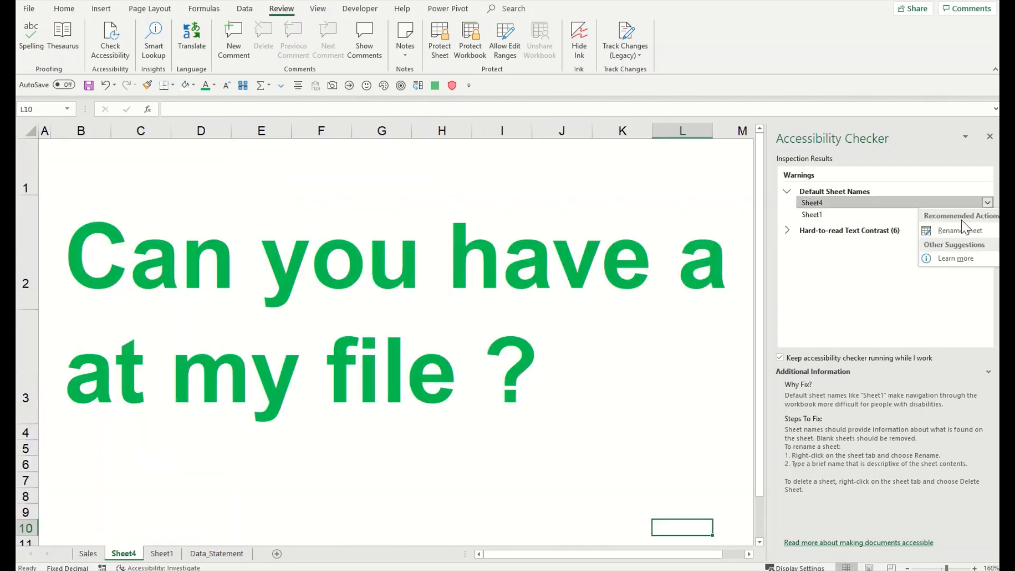
{"action": "left_click", "coordinate": [961, 231]}
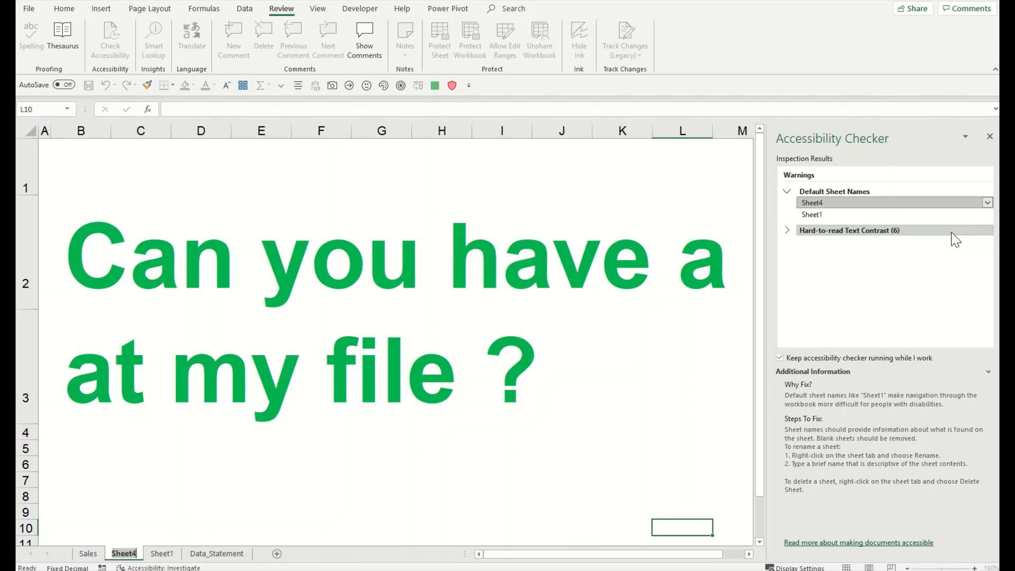
{"action": "type", "text": "Title"}
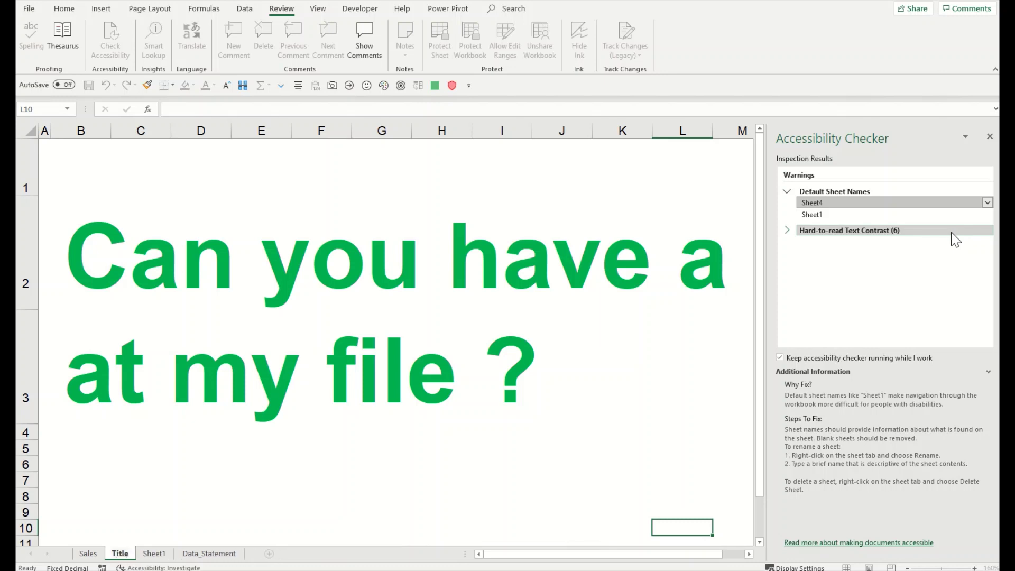
{"action": "key", "text": "Return"}
{"action": "left_click", "coordinate": [681, 276]}
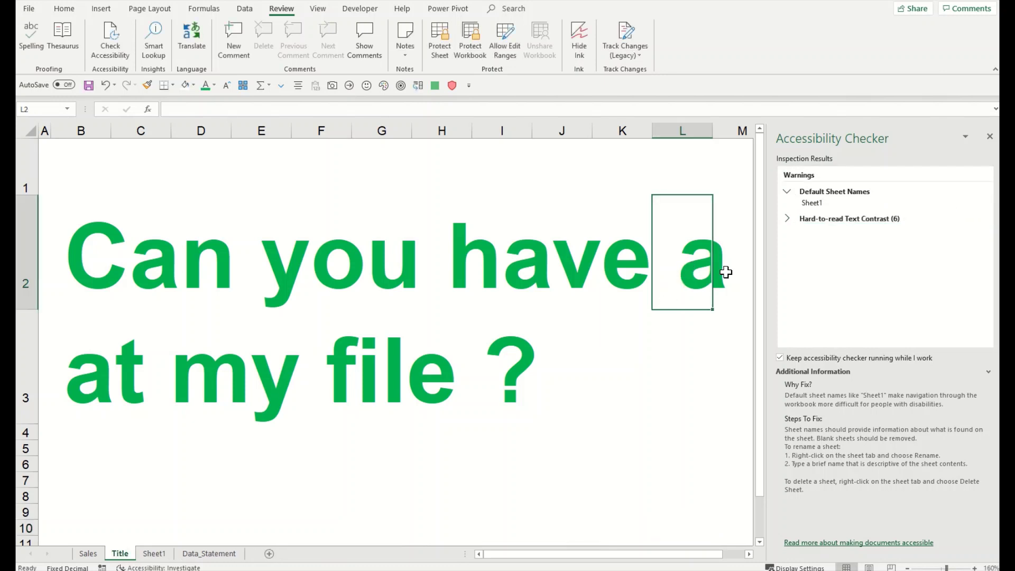
Rename Sheet1 to 'GP', clearing the default sheet names warning.
{"action": "left_click", "coordinate": [820, 202]}
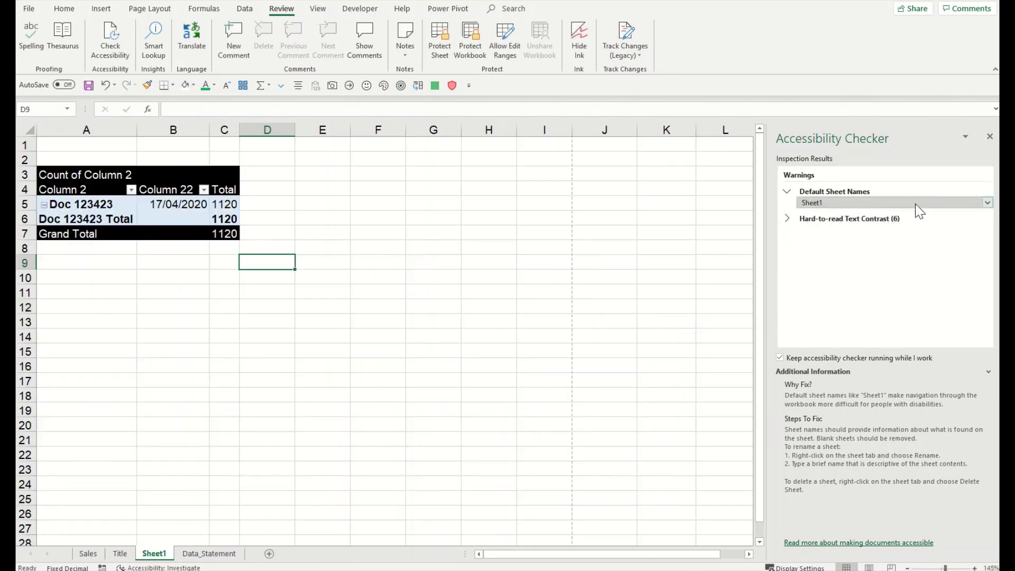
{"action": "left_click", "coordinate": [988, 203]}
{"action": "left_click", "coordinate": [960, 228]}
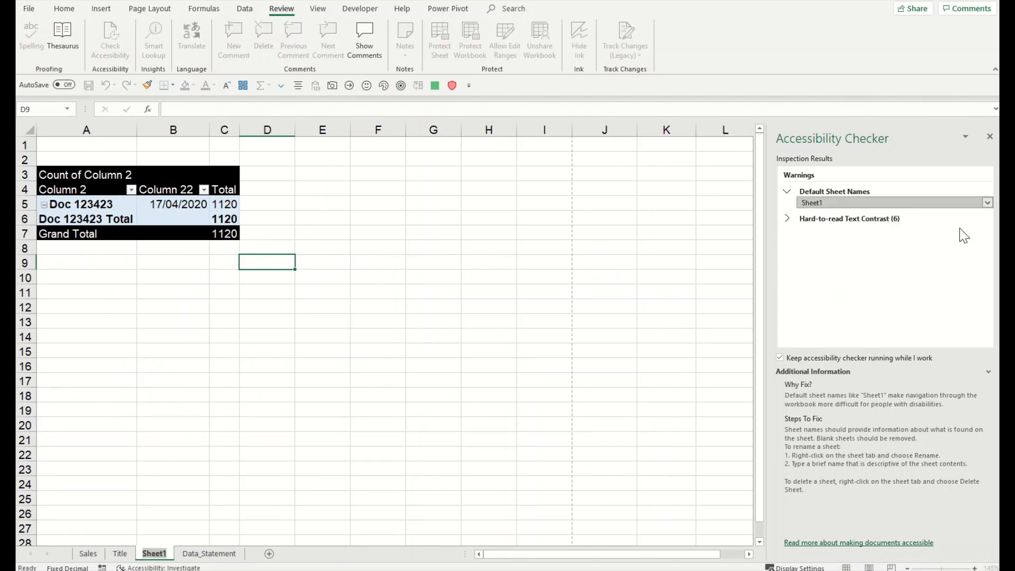
{"action": "type", "text": "GP"}
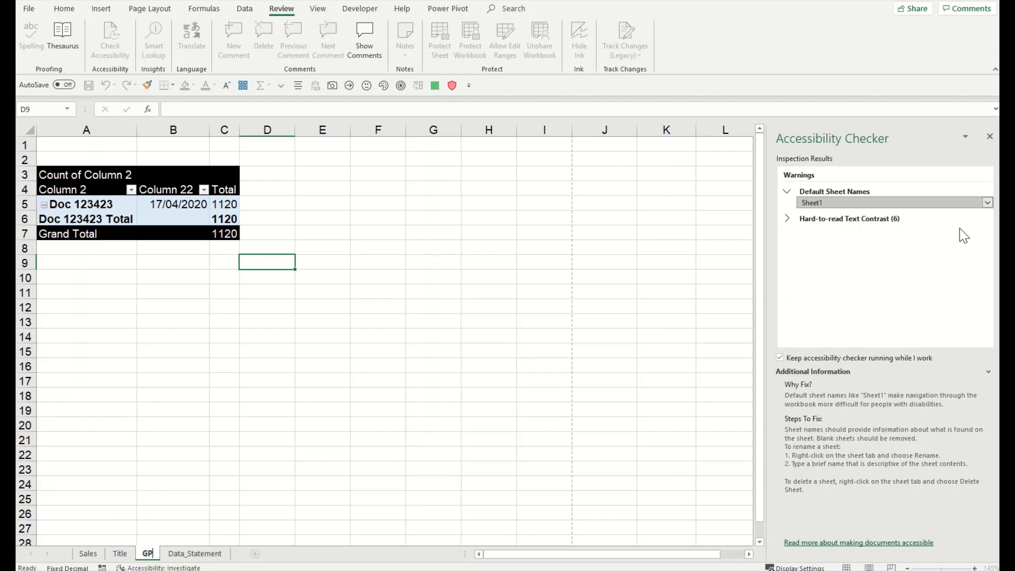
{"action": "left_click", "coordinate": [499, 276]}
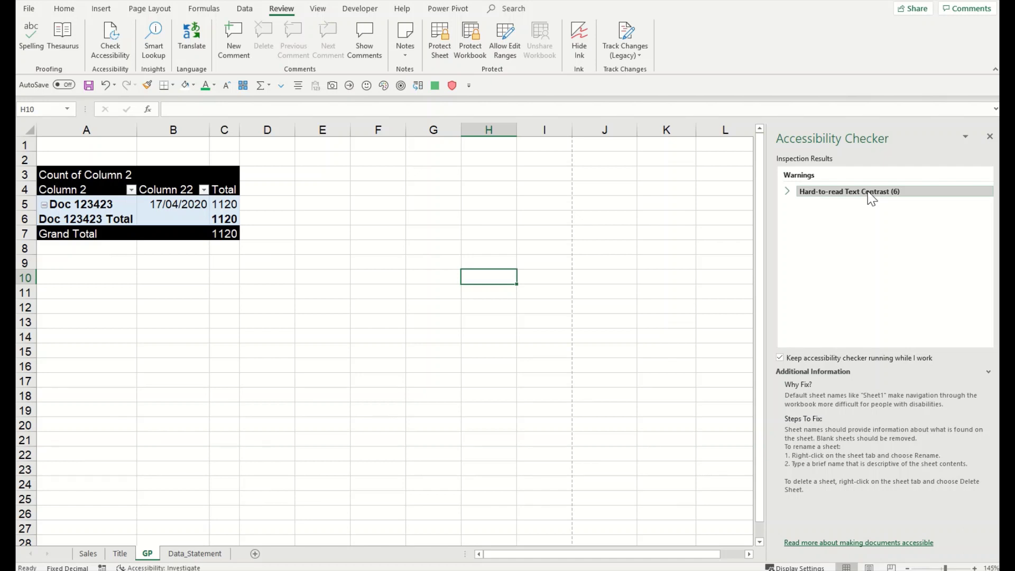
Format Data_Statement's Column 8 (column E) as Number with red negative values.
{"action": "left_click", "coordinate": [788, 191]}
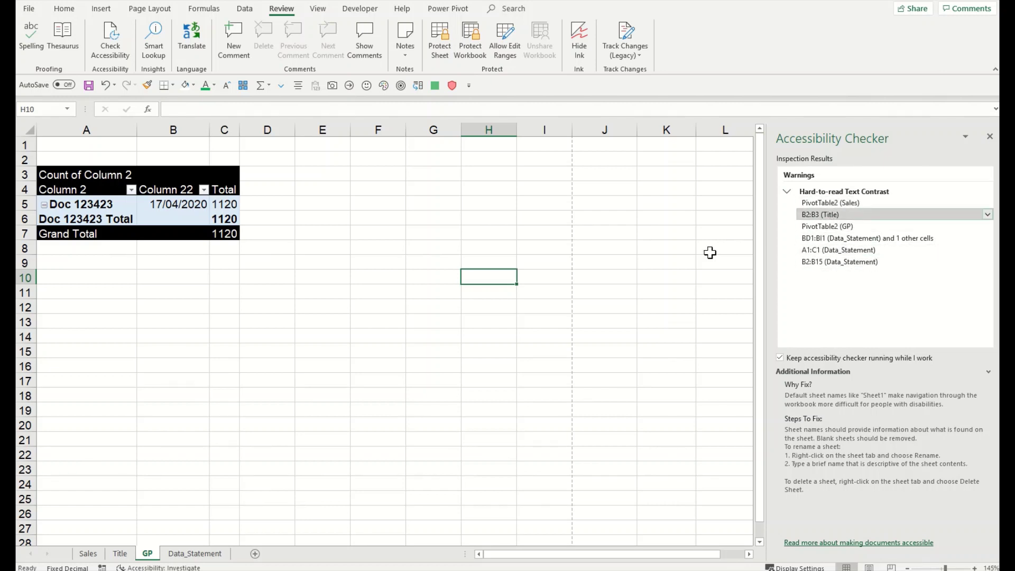
{"action": "left_click", "coordinate": [212, 554]}
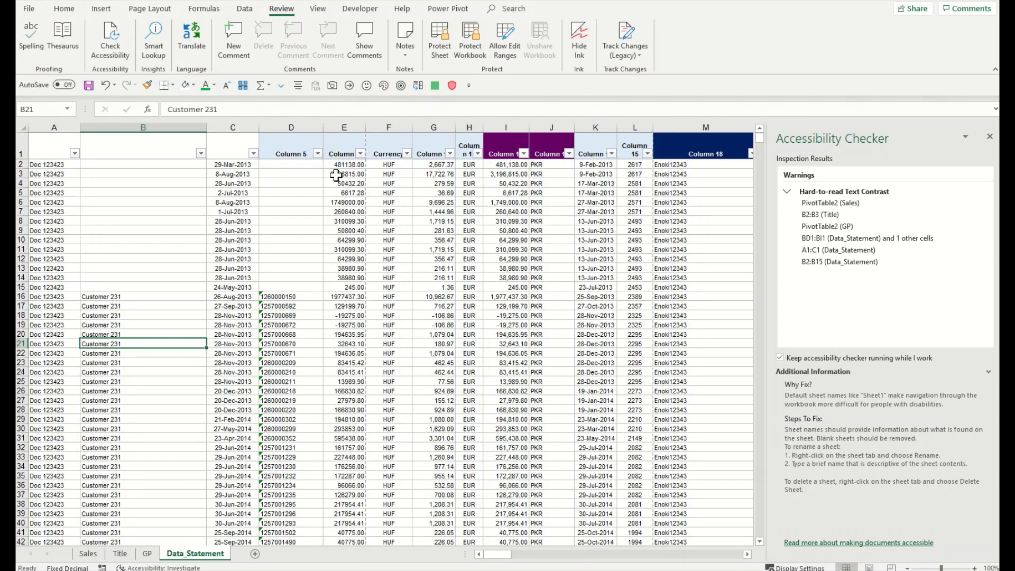
{"action": "left_click", "coordinate": [345, 158]}
{"action": "key", "text": "ctrl+space"}
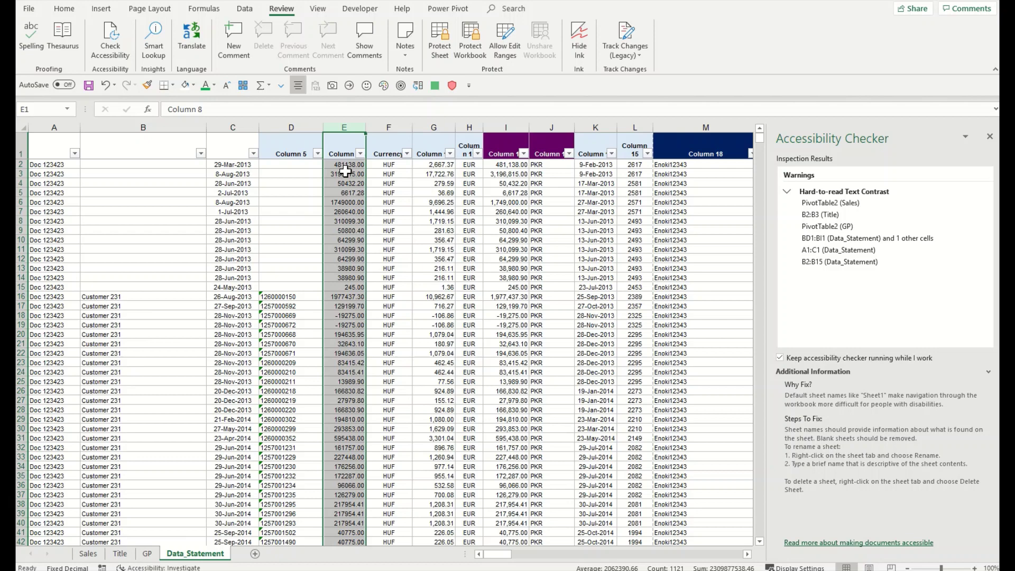
{"action": "key", "text": "ctrl+1"}
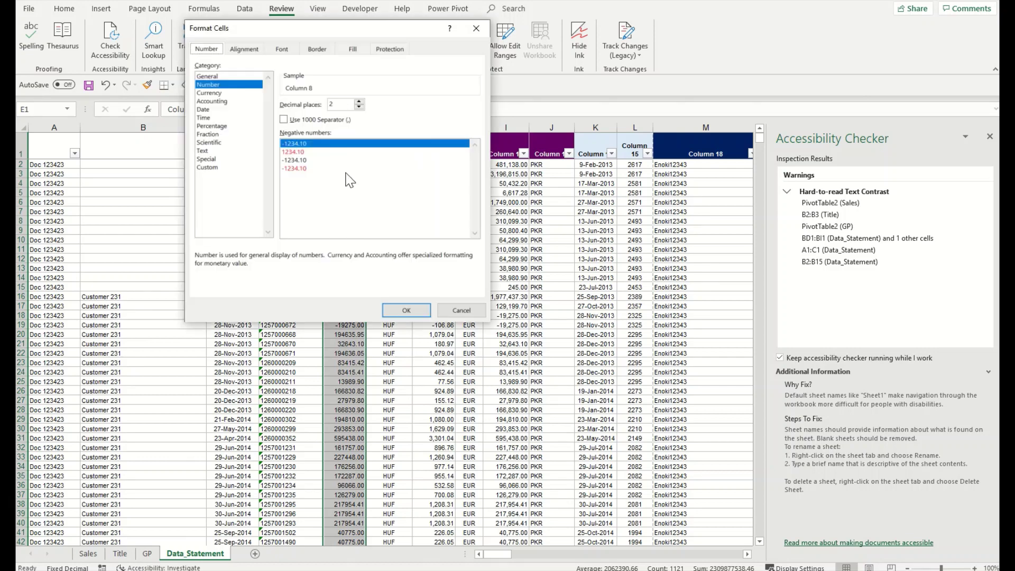
{"action": "left_click", "coordinate": [300, 168]}
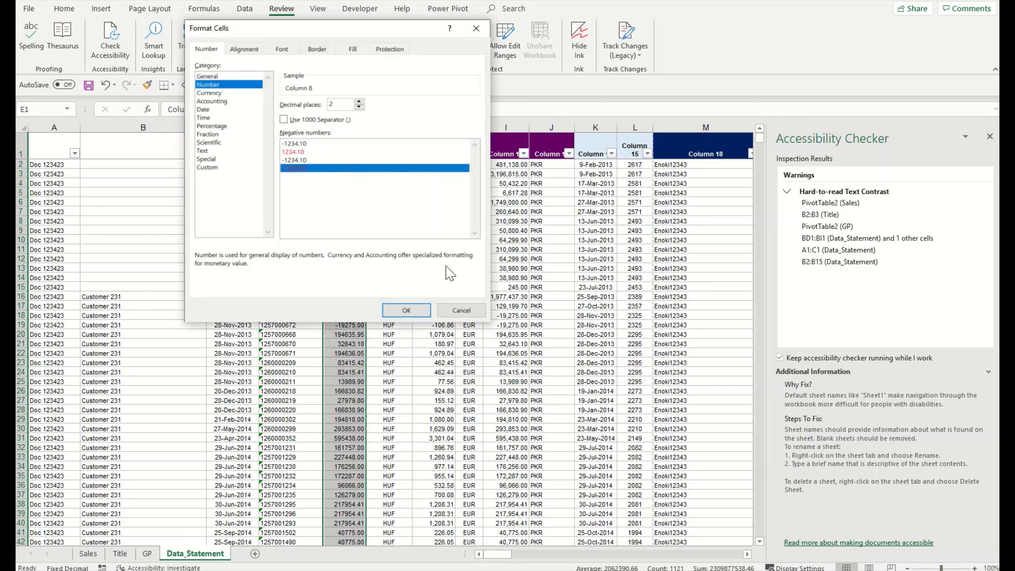
{"action": "left_click", "coordinate": [412, 311]}
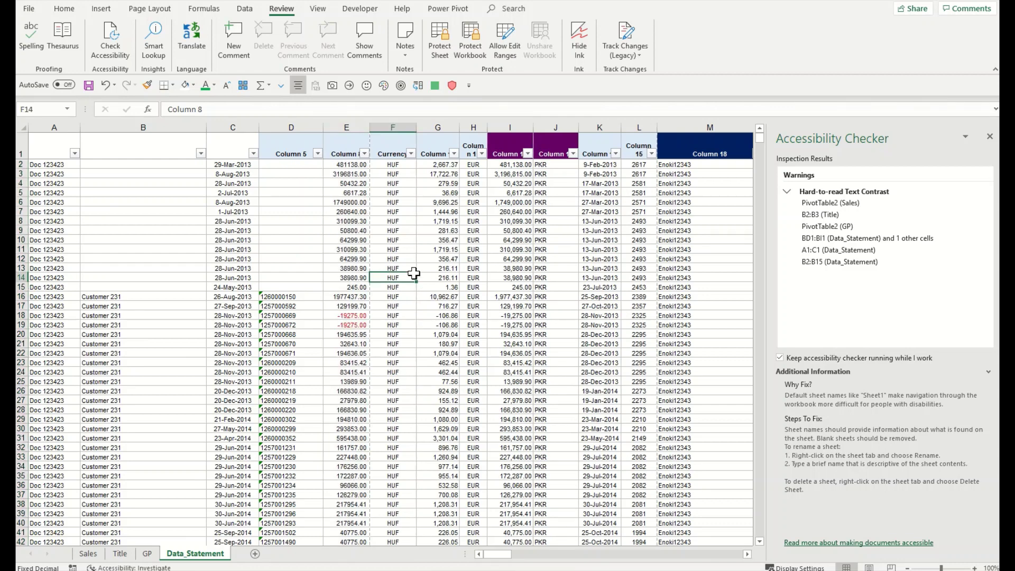
{"action": "left_click", "coordinate": [352, 286]}
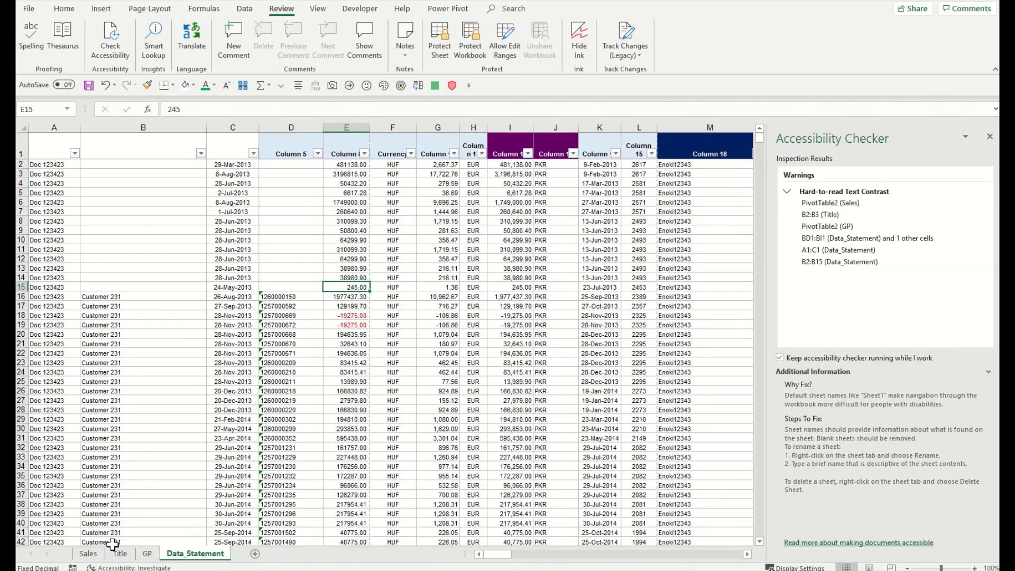
Review the reformatted column E values, such as -19275.00, on Data_Statement.
{"action": "left_click", "coordinate": [131, 554]}
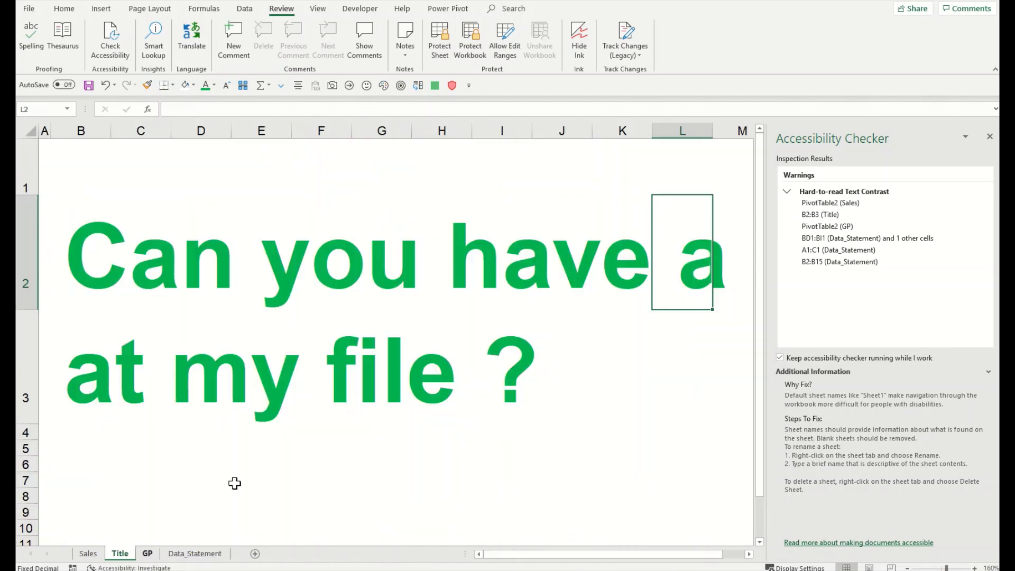
{"action": "left_click", "coordinate": [174, 555]}
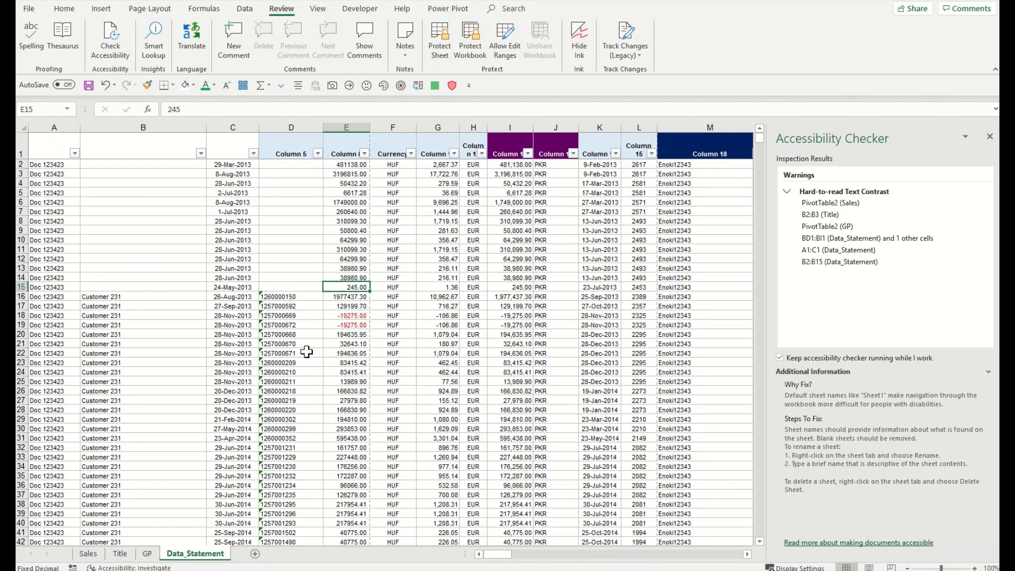
{"action": "left_click", "coordinate": [290, 345]}
{"action": "left_click", "coordinate": [340, 334]}
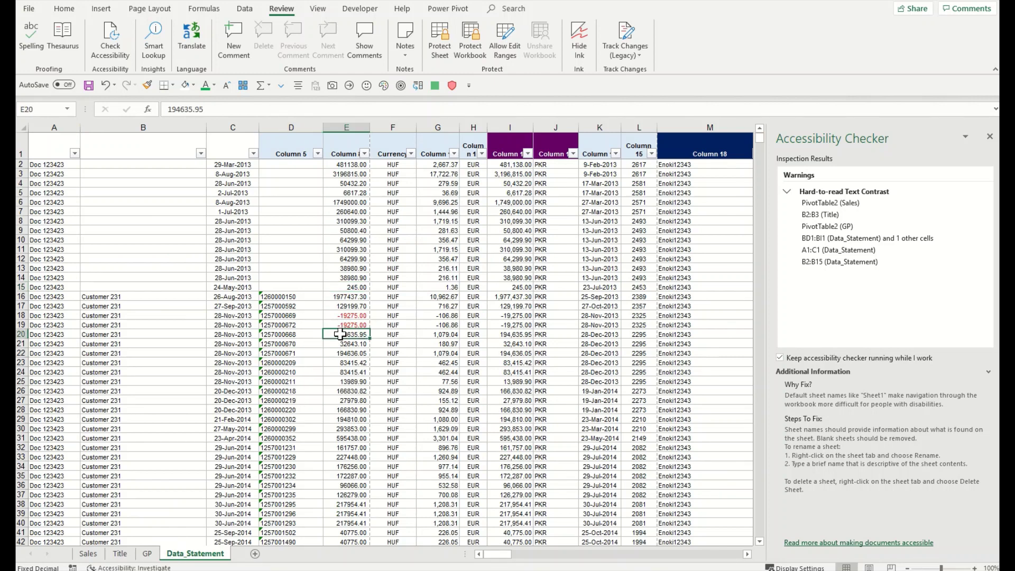
Apply the first Light PivotTable Quick Style to the Sales pivot table.
{"action": "left_click", "coordinate": [834, 204]}
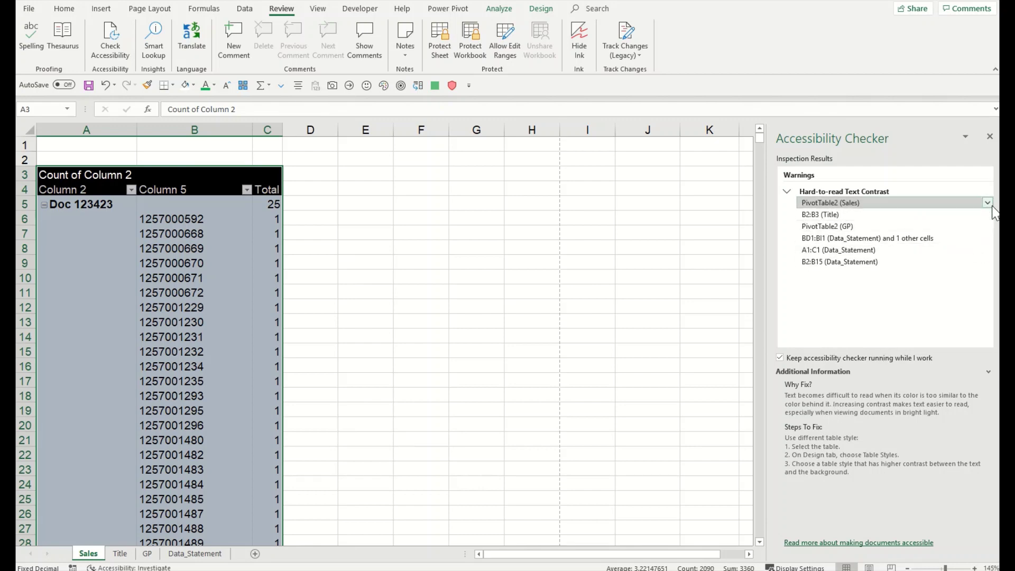
{"action": "left_click", "coordinate": [989, 225]}
{"action": "mouse_move", "coordinate": [972, 237]}
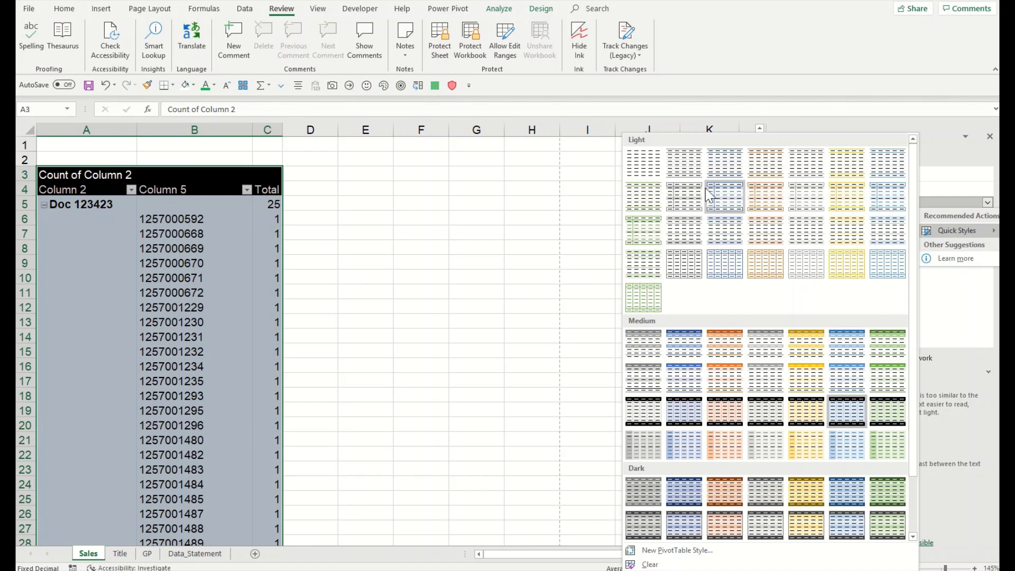
{"action": "left_click", "coordinate": [649, 169]}
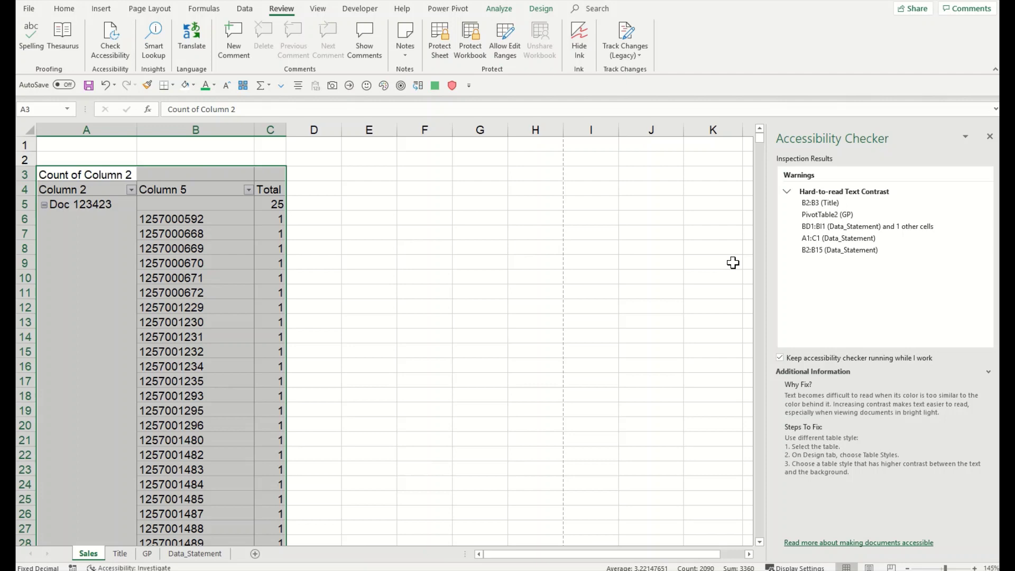
{"action": "left_click", "coordinate": [972, 204]}
{"action": "left_click", "coordinate": [988, 204]}
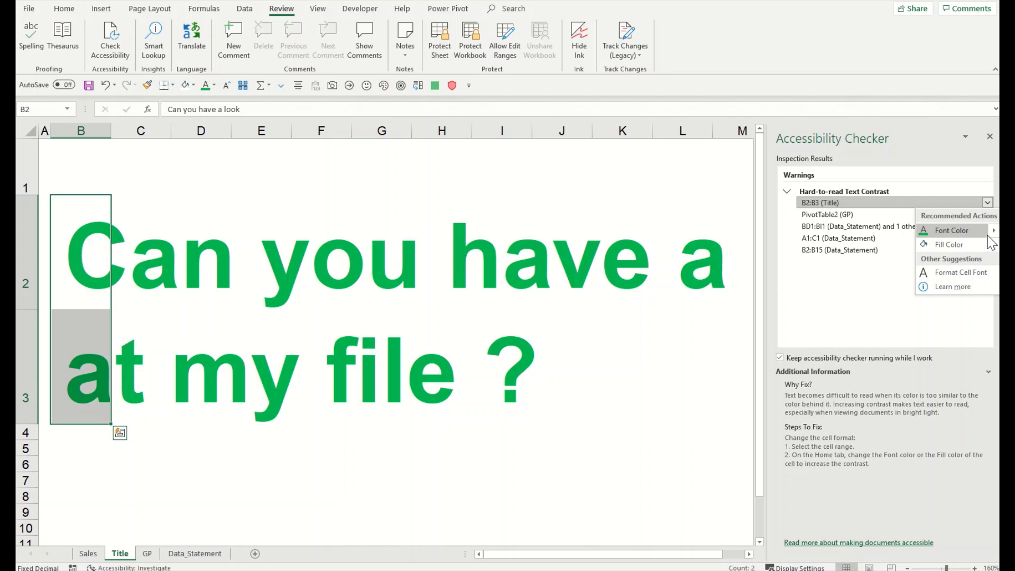
Make the Title sheet's B2:B3 heading text dark green.
{"action": "left_click", "coordinate": [989, 236]}
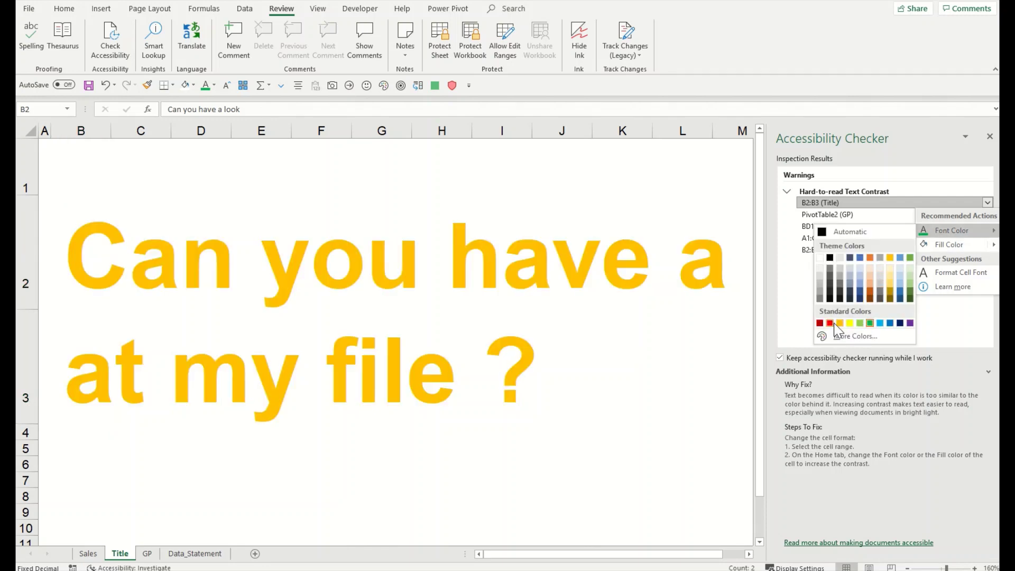
{"action": "left_click", "coordinate": [910, 299]}
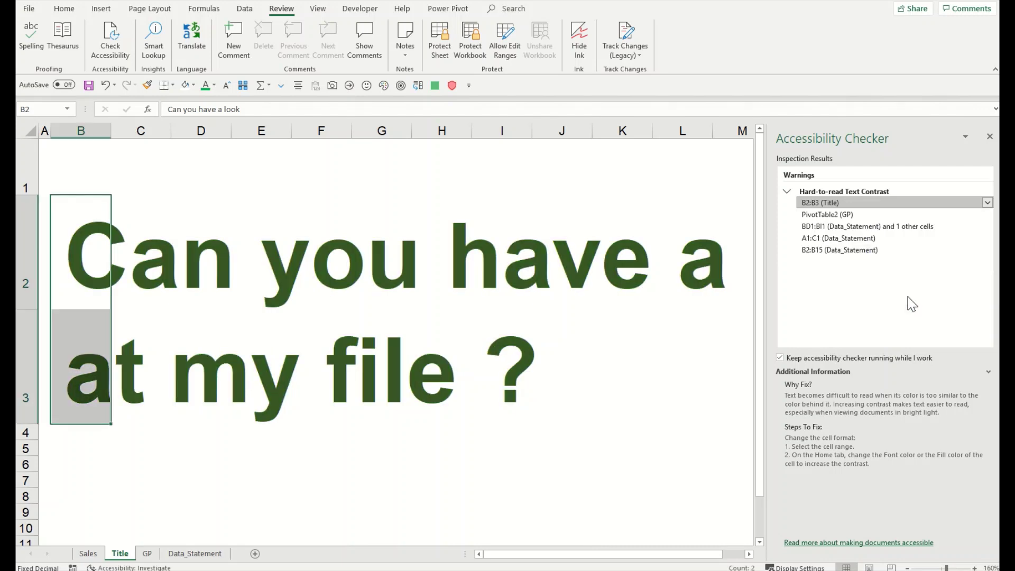
{"action": "left_click", "coordinate": [586, 306]}
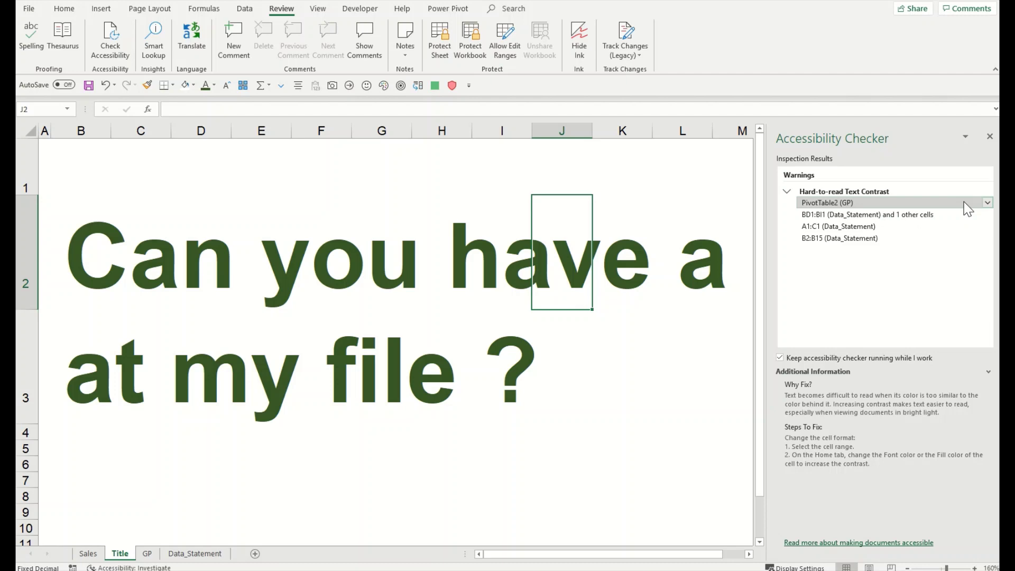
Apply a Light PivotTable Quick Style to the GP pivot table.
{"action": "left_click", "coordinate": [988, 202]}
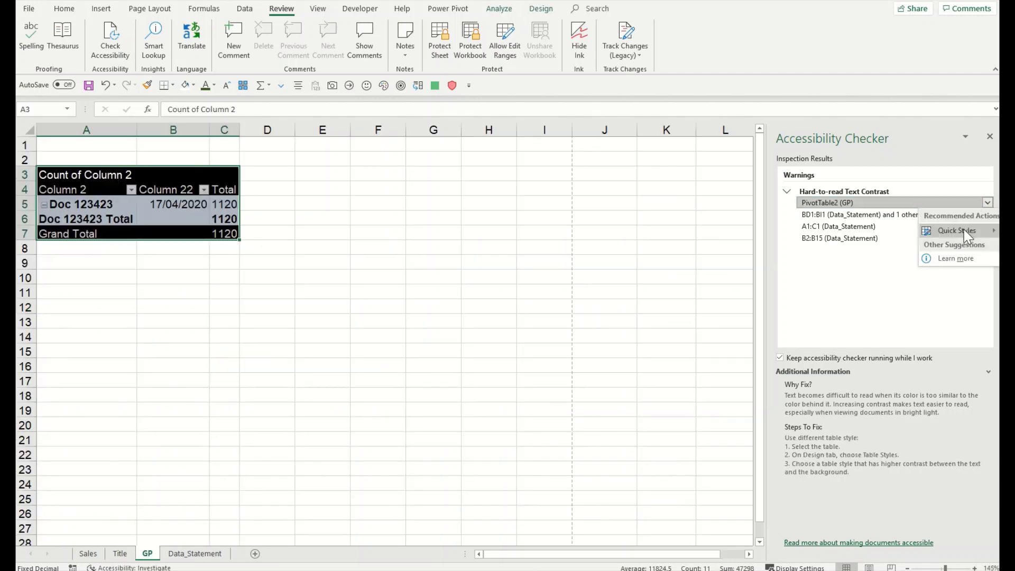
{"action": "mouse_move", "coordinate": [968, 235]}
{"action": "left_click", "coordinate": [706, 176]}
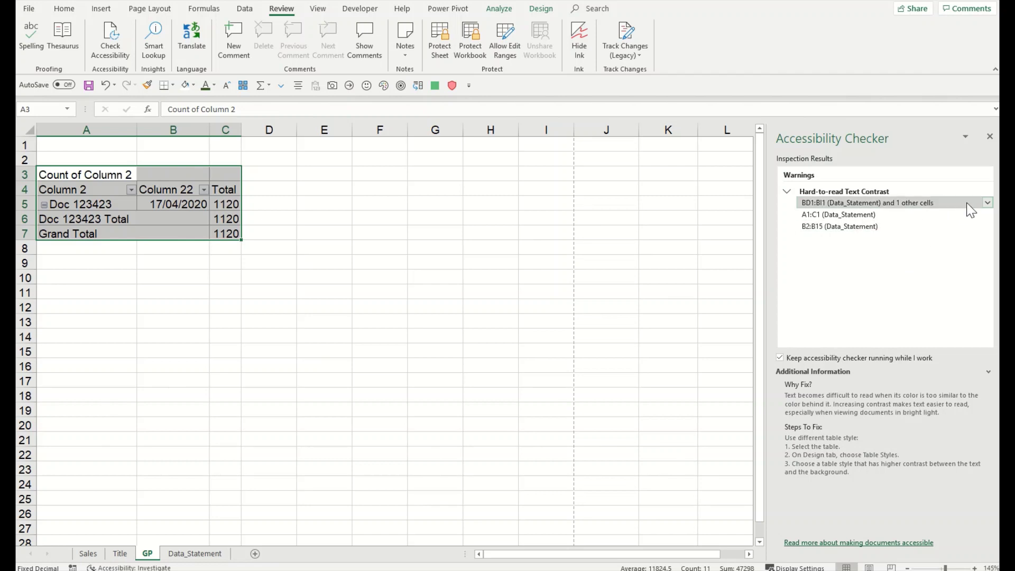
{"action": "left_click", "coordinate": [988, 203]}
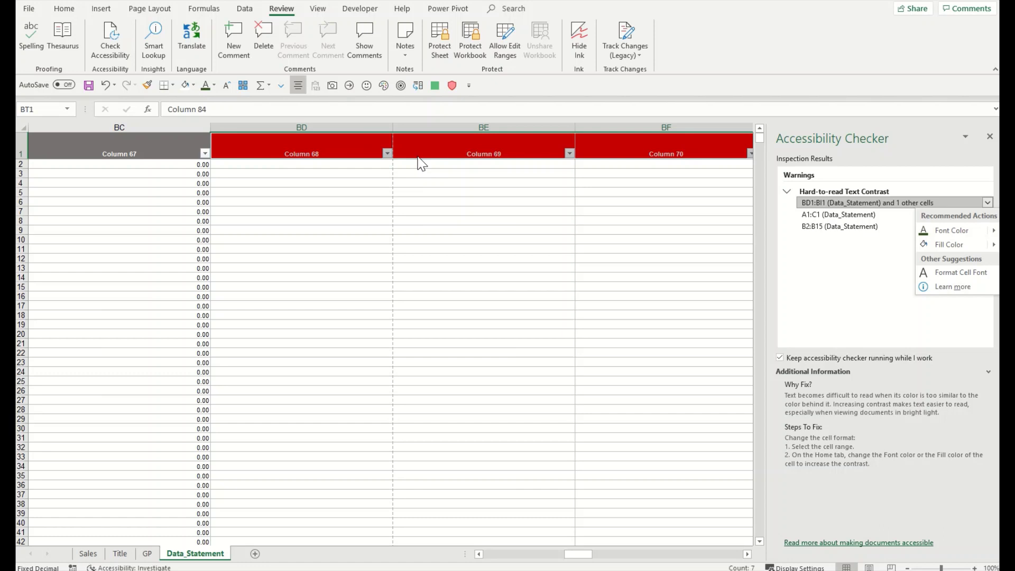
Give headers A1:C1 a readable fill color and recolor the B2:B15 text.
{"action": "left_click", "coordinate": [928, 235]}
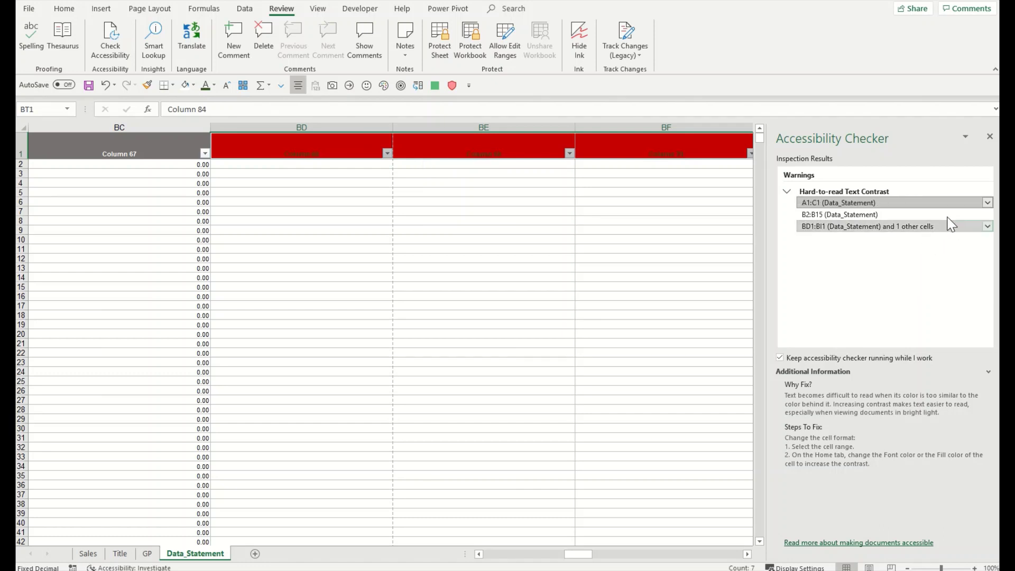
{"action": "left_click", "coordinate": [991, 204]}
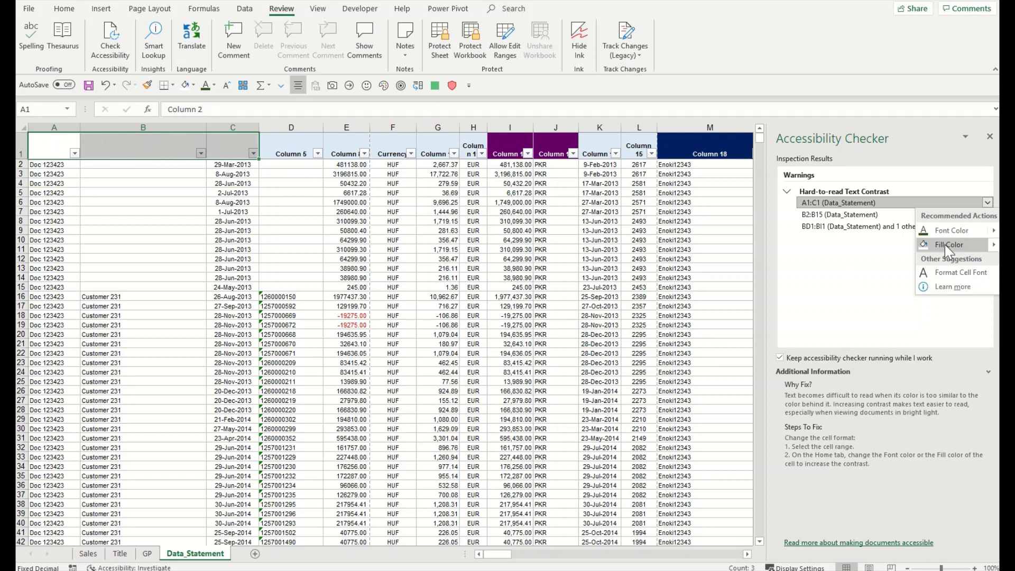
{"action": "left_click", "coordinate": [926, 235]}
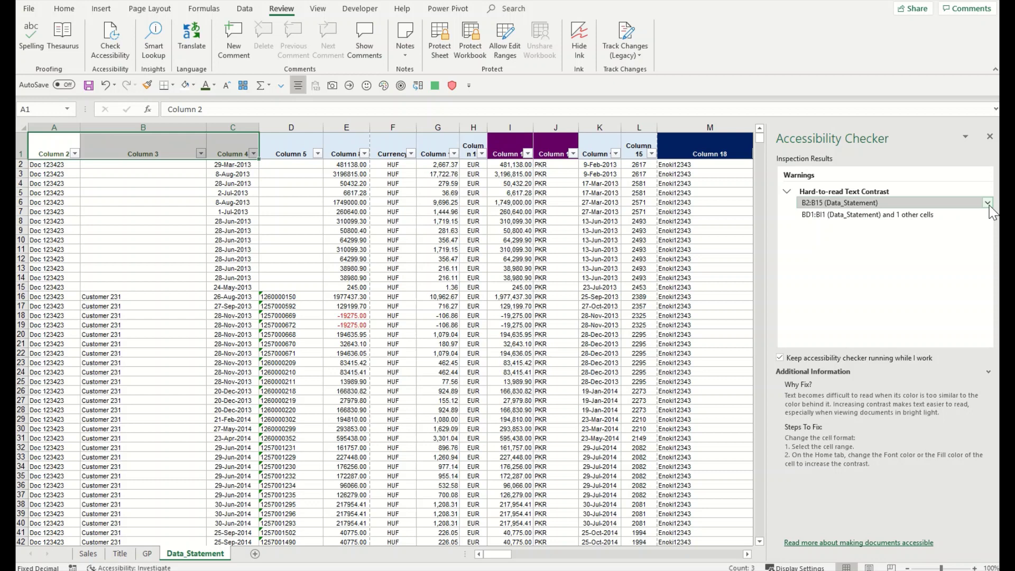
{"action": "left_click", "coordinate": [988, 204]}
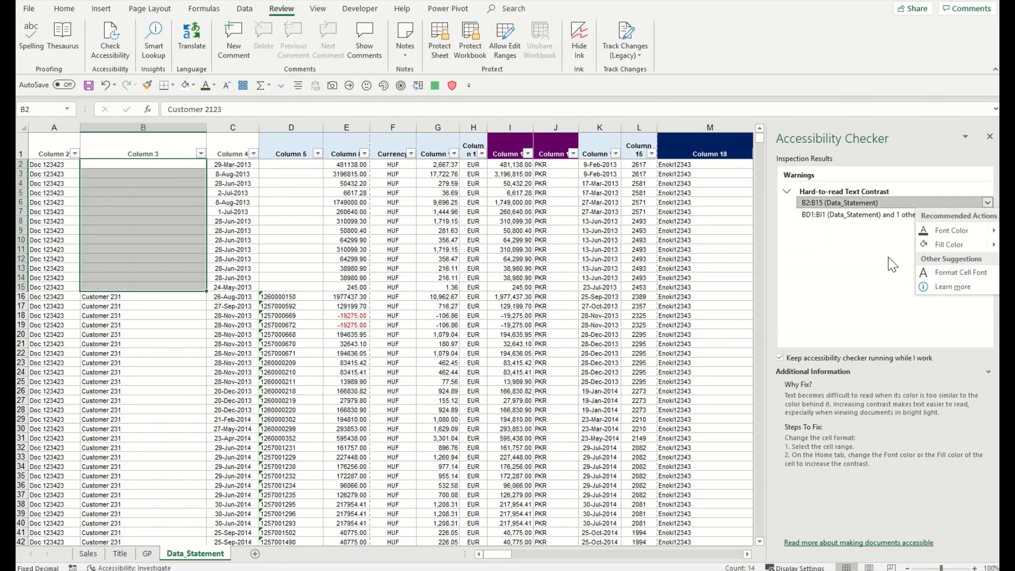
{"action": "left_click", "coordinate": [931, 233]}
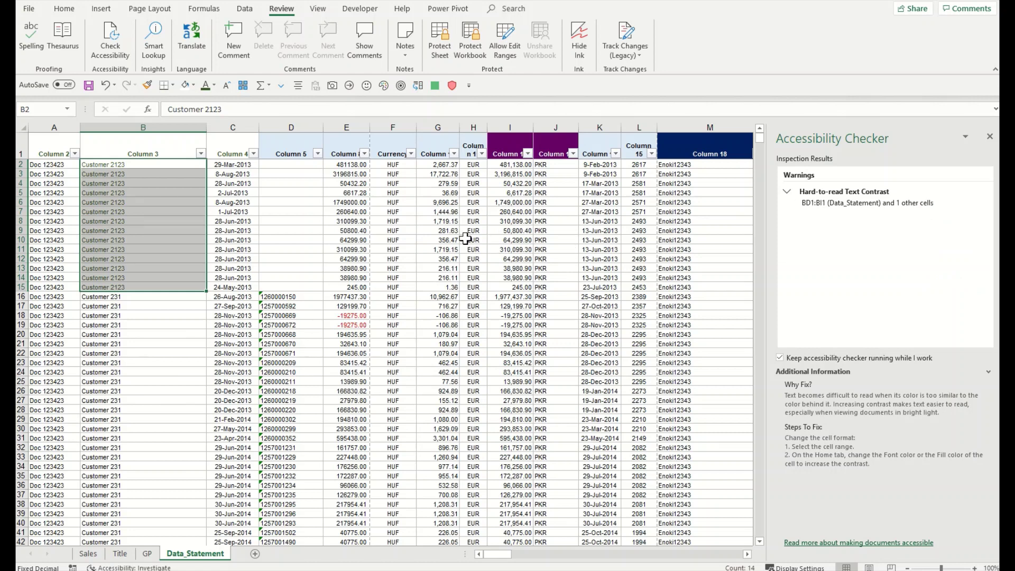
{"action": "left_click", "coordinate": [364, 240]}
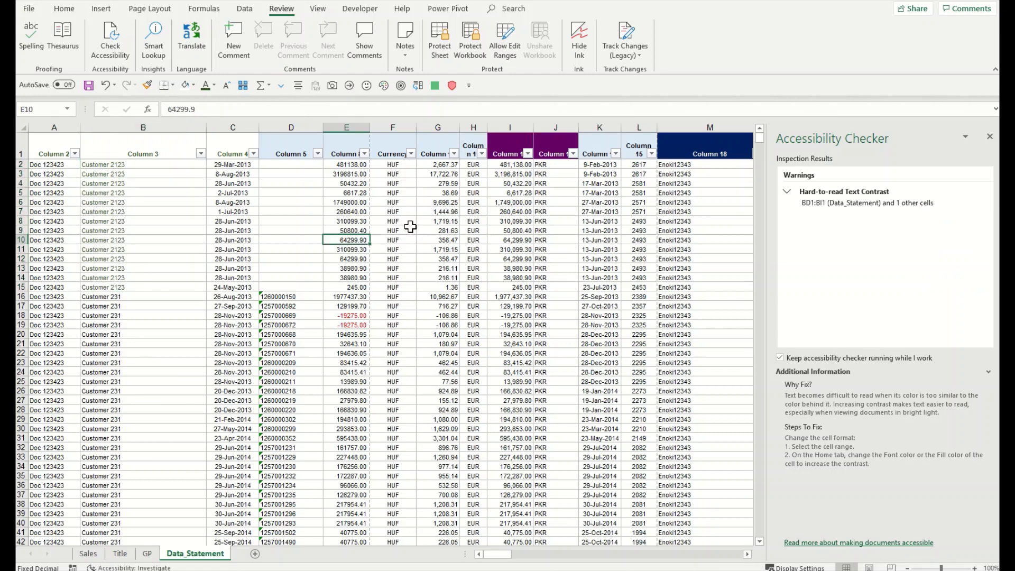
Replace the red fill on headers BD1:BI1 with light gray.
{"action": "left_click", "coordinate": [989, 206]}
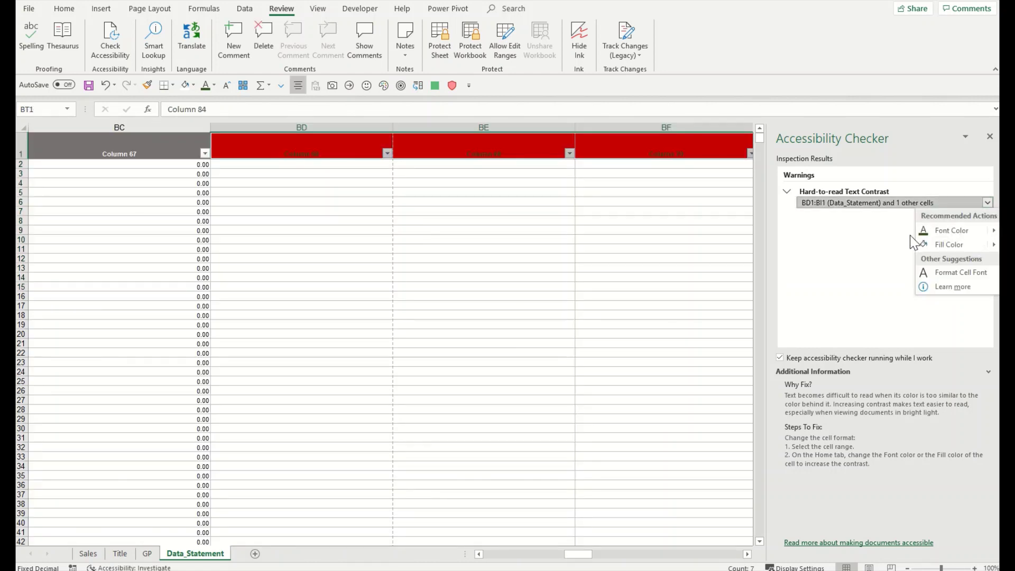
{"action": "left_click", "coordinate": [925, 232]}
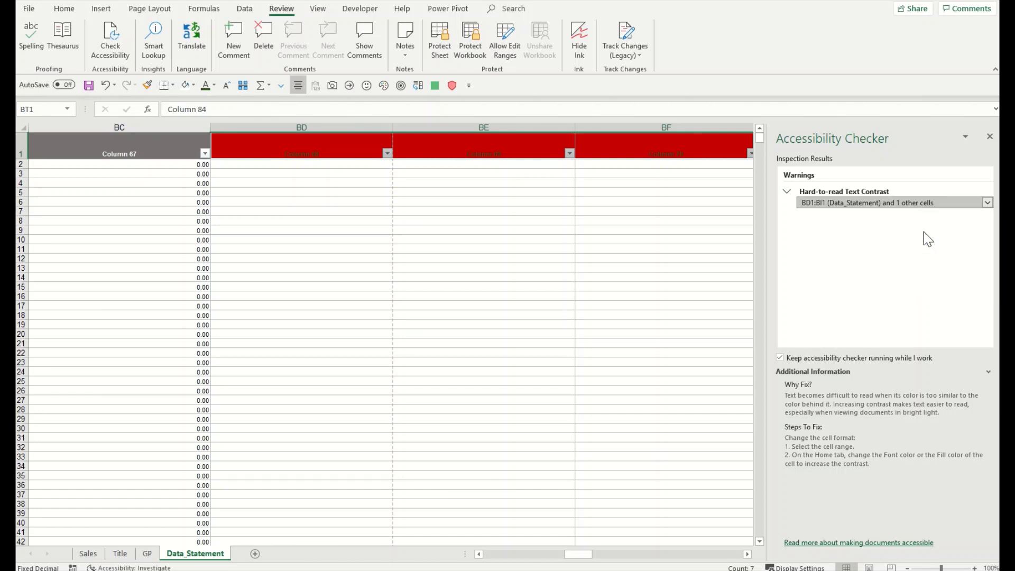
{"action": "left_click", "coordinate": [987, 202]}
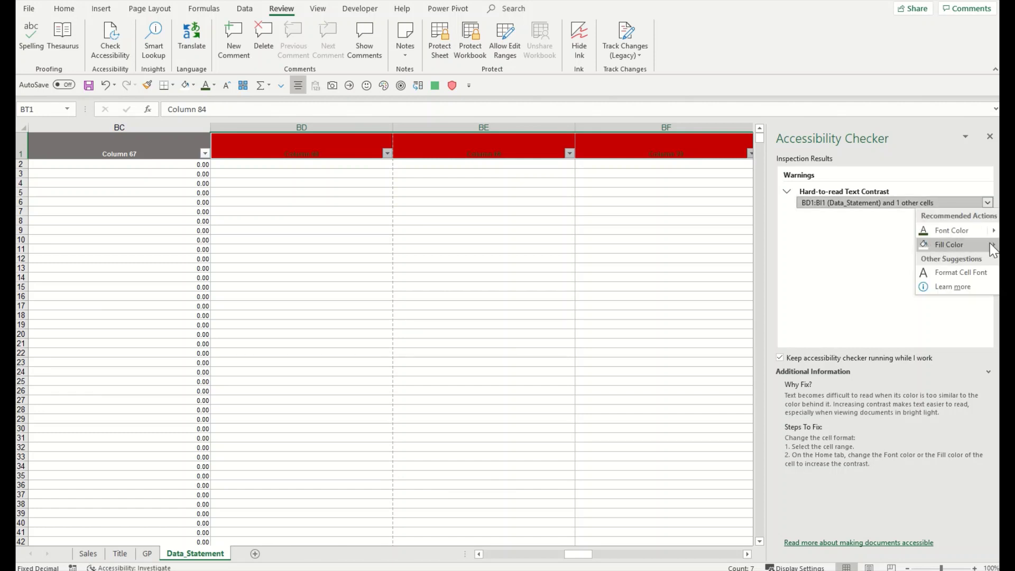
{"action": "mouse_move", "coordinate": [994, 245]}
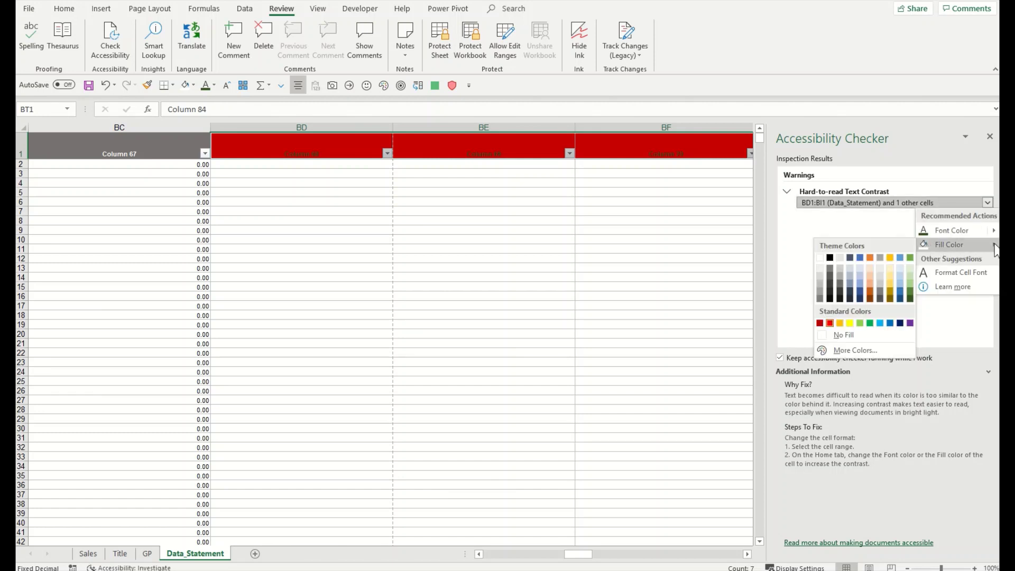
{"action": "left_click", "coordinate": [844, 266]}
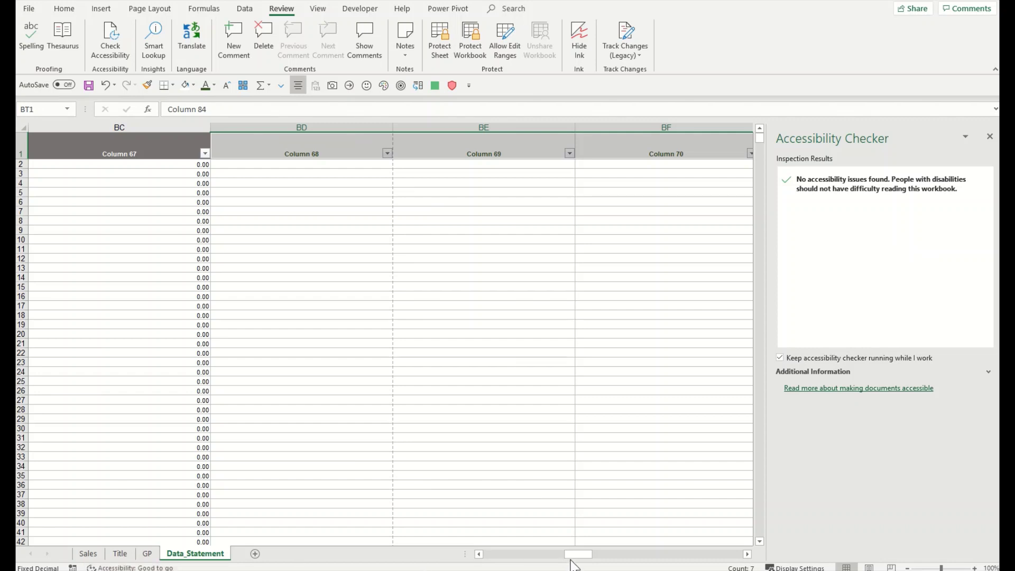
{"action": "left_click", "coordinate": [378, 316]}
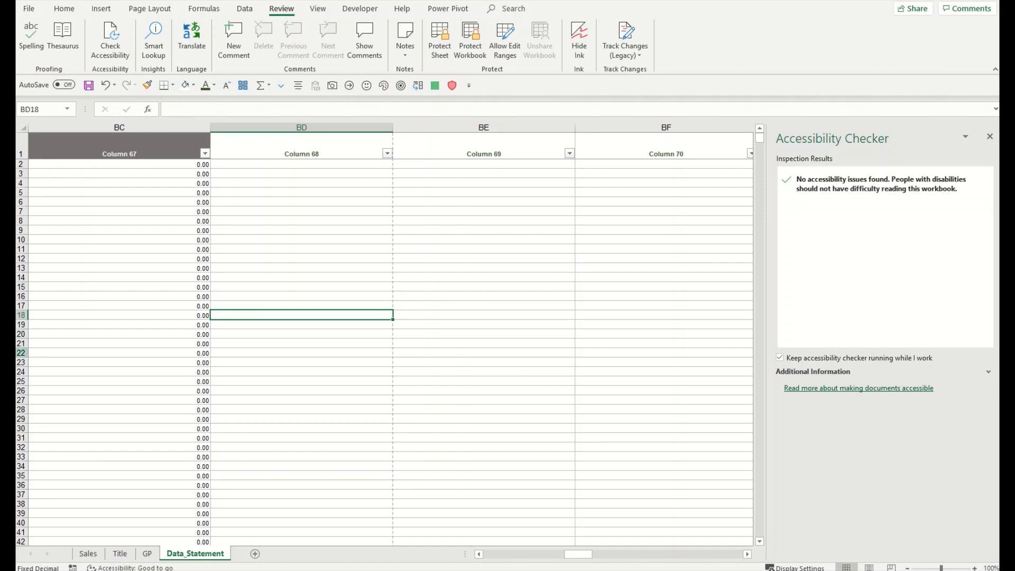
{"action": "left_click", "coordinate": [86, 556]}
{"action": "left_click", "coordinate": [119, 556]}
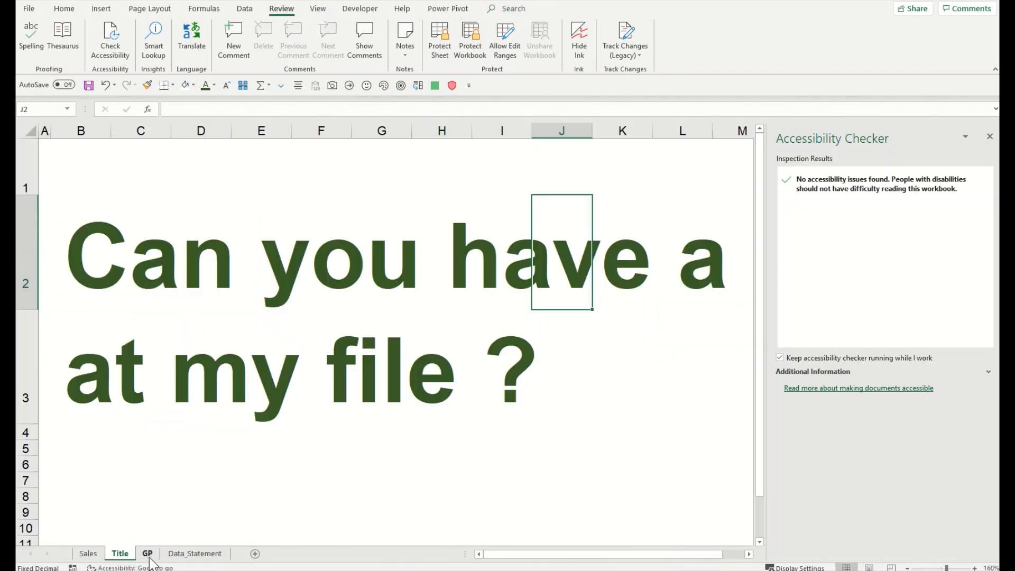
{"action": "left_click", "coordinate": [148, 556]}
{"action": "left_click", "coordinate": [177, 555]}
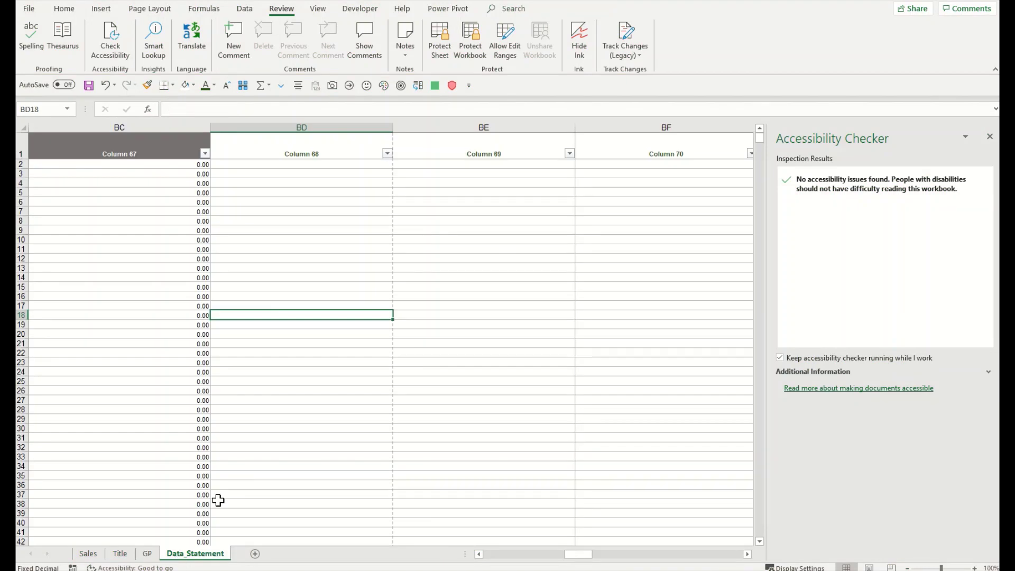
{"action": "left_click", "coordinate": [365, 154]}
{"action": "left_click", "coordinate": [438, 152]}
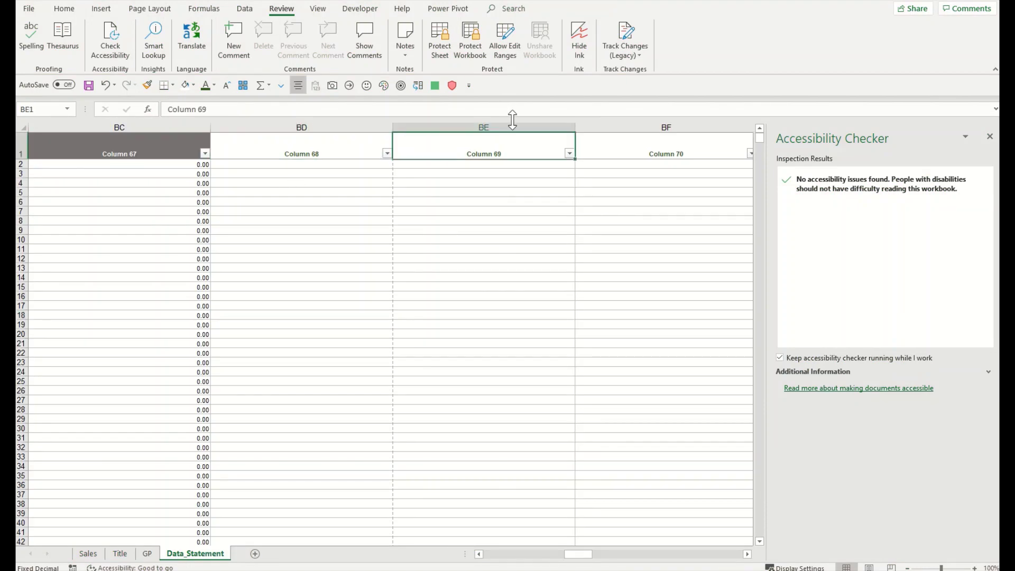
{"action": "left_click", "coordinate": [589, 140]}
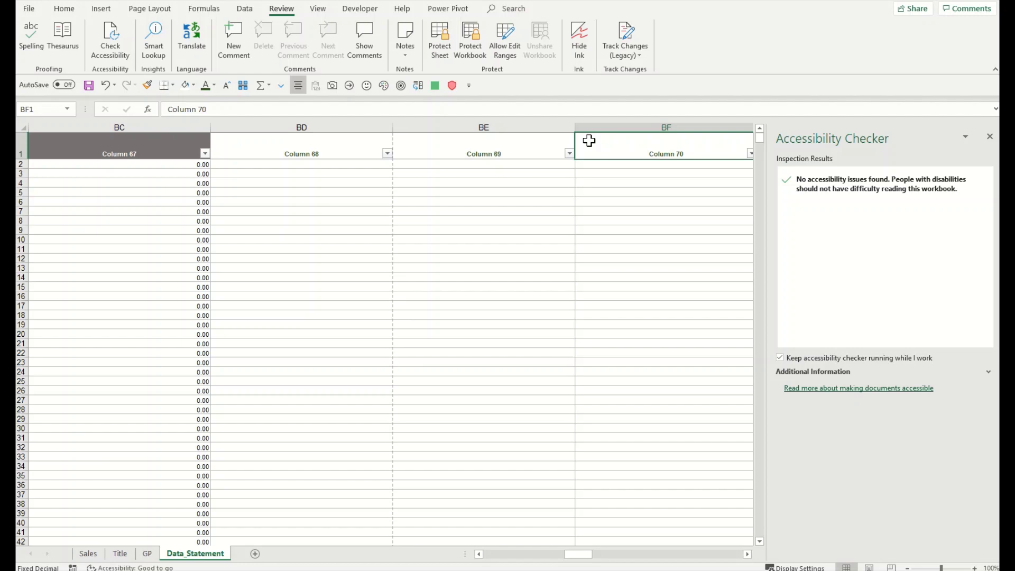